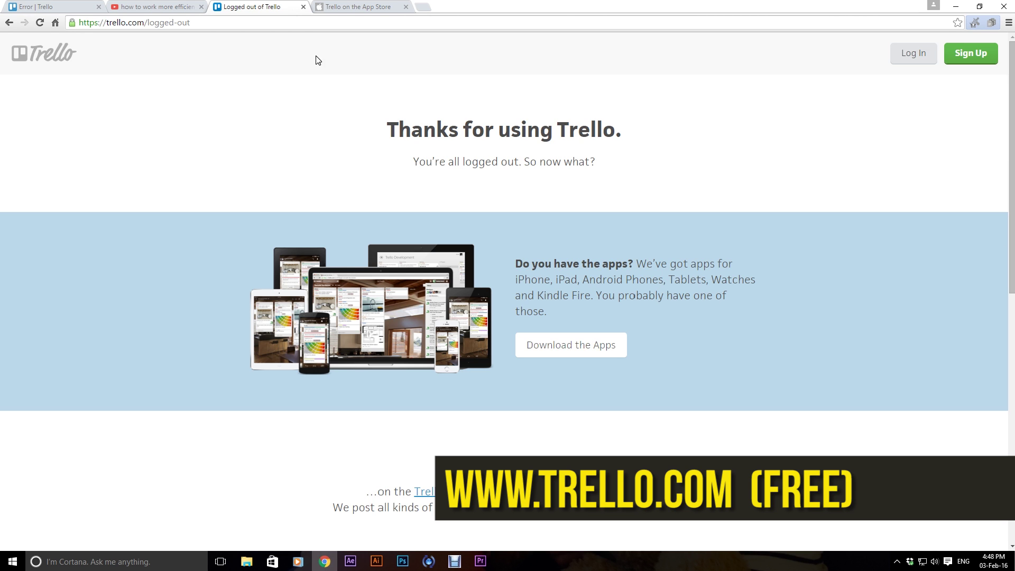
# Leave the sign-up page and return to the signed-in Boards home with My Boards and team boards.
pyautogui.moveTo(122, 20); pyautogui.dragTo(71, 25)
pyautogui.click(265, 72)
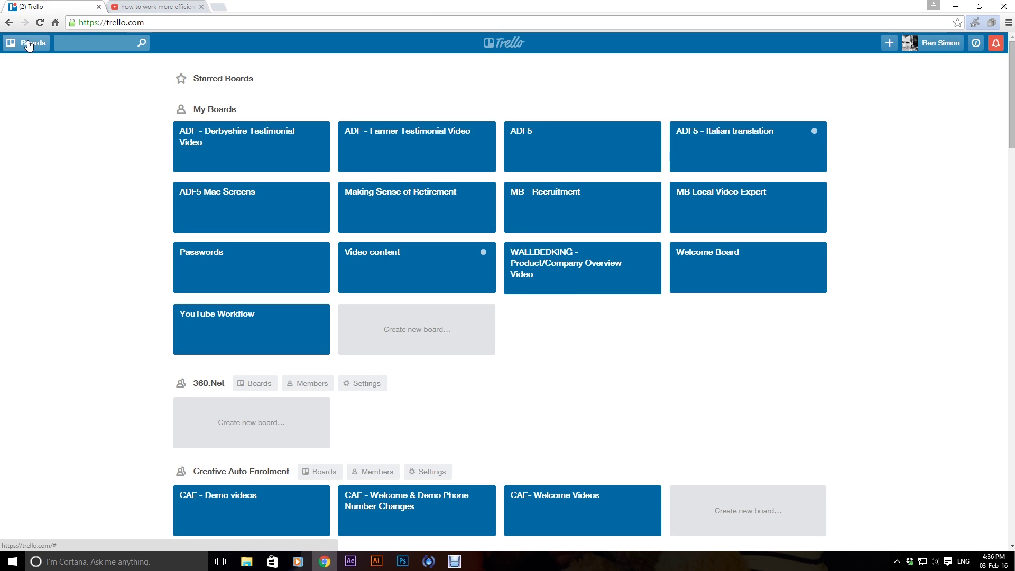
pyautogui.click(29, 45)
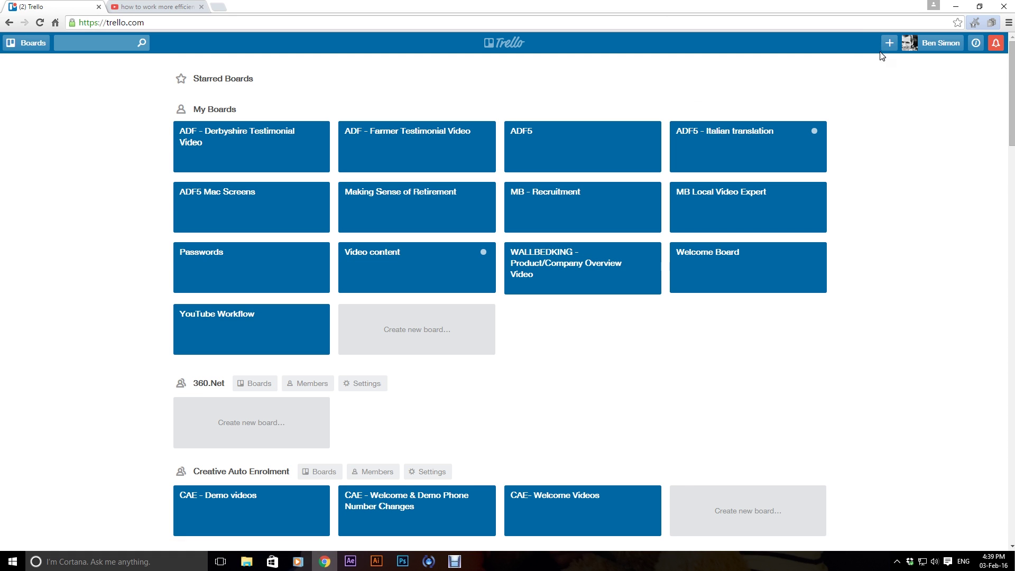
# Create a board titled 'Test list' assigned to the Media Brighton team.
pyautogui.click(889, 43)
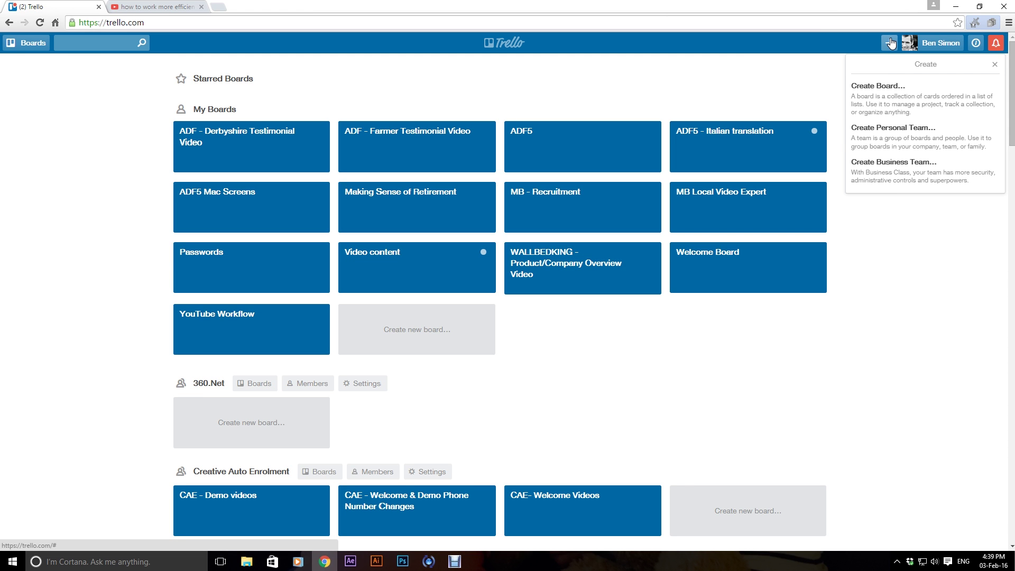
pyautogui.click(879, 85)
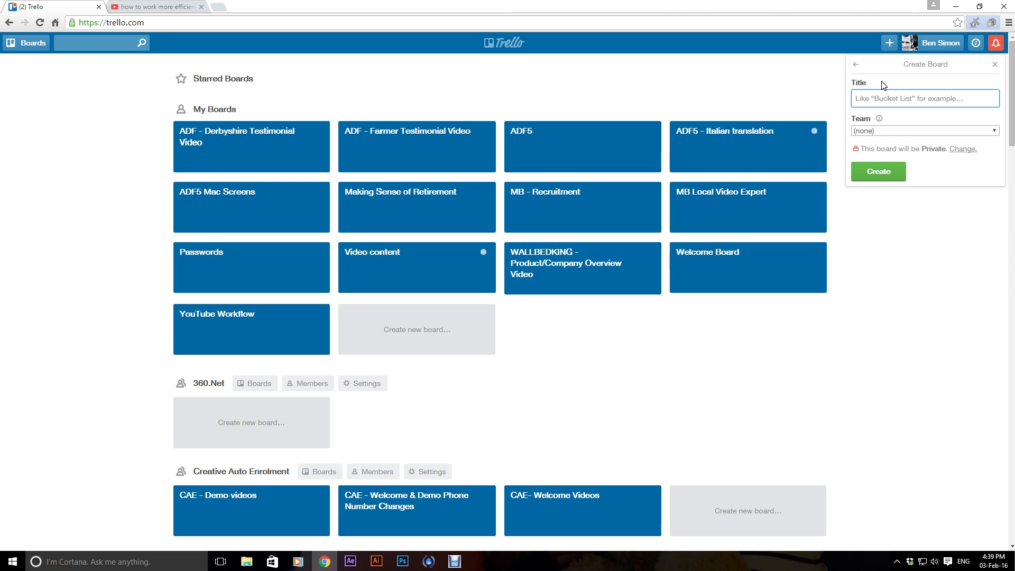
pyautogui.write('Test list')
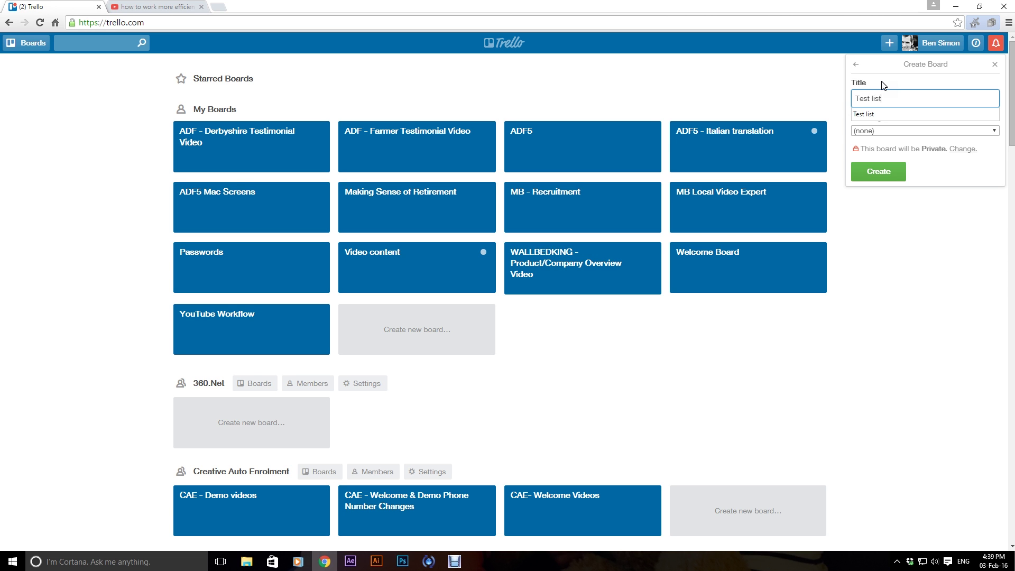
pyautogui.click(866, 113)
pyautogui.click(873, 132)
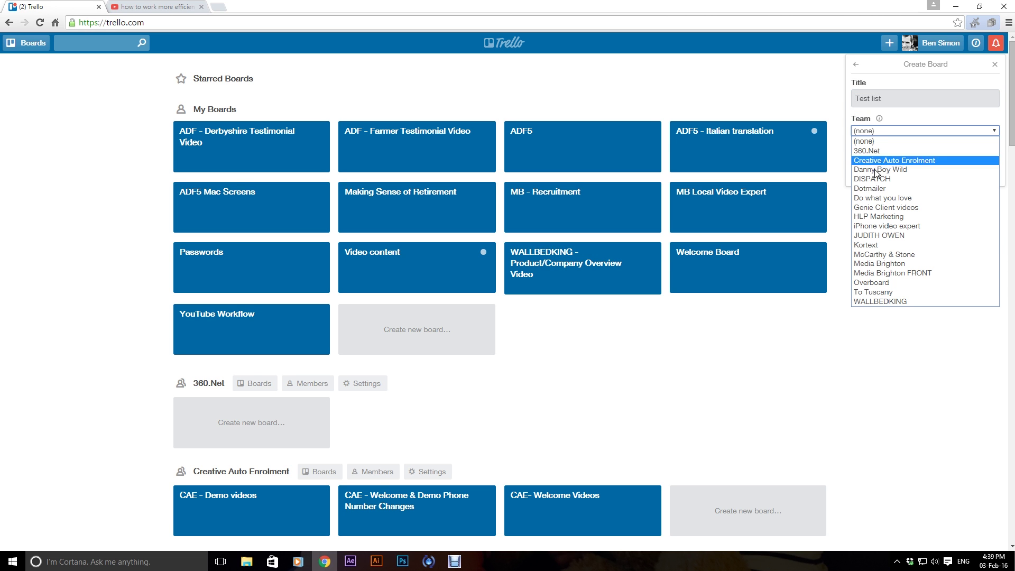
pyautogui.click(888, 263)
pyautogui.click(880, 176)
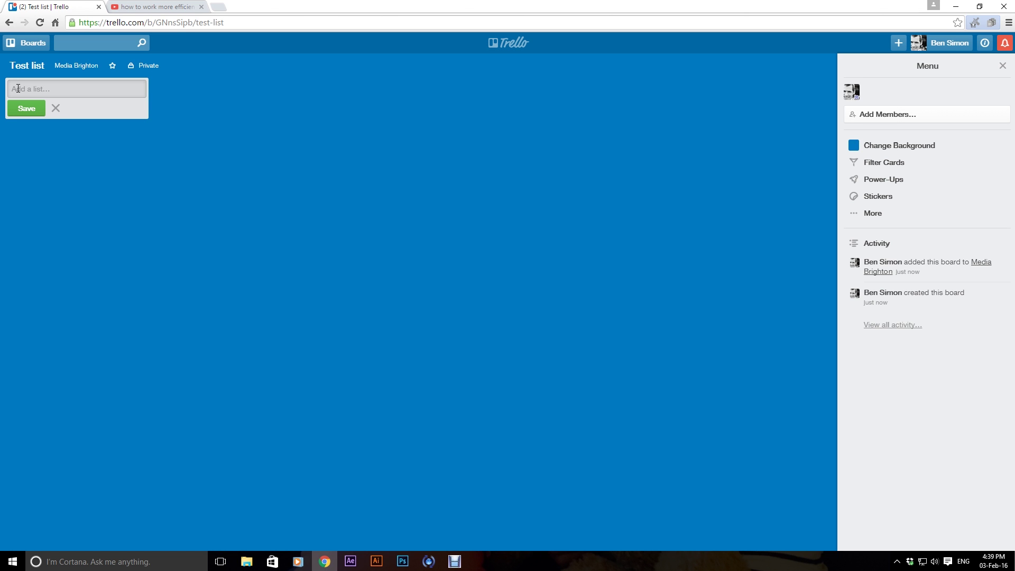
# Add the To do, Doing and Done lists to the board.
pyautogui.write('To do')
pyautogui.click(27, 107)
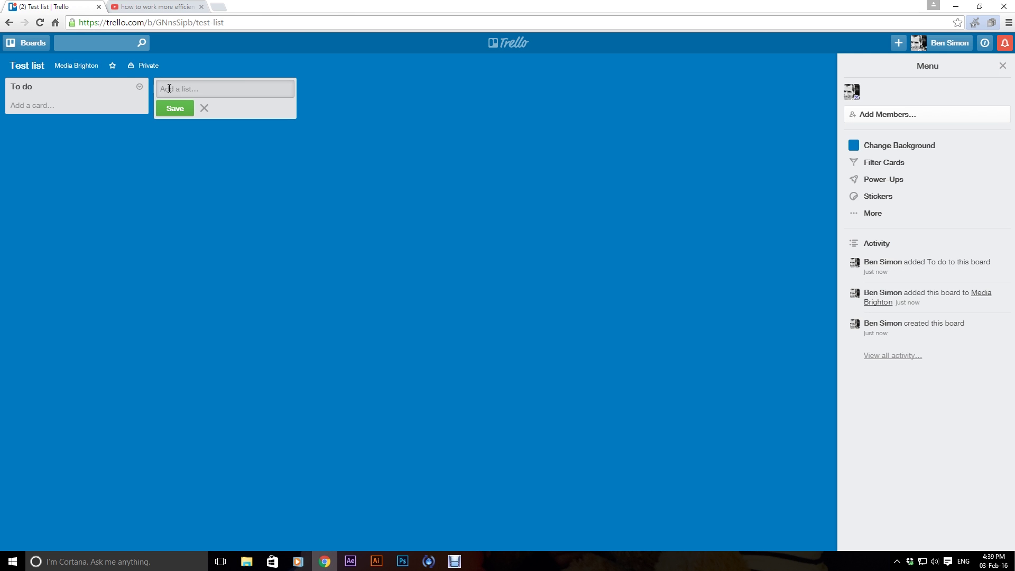
pyautogui.write('Doing')
pyautogui.click(172, 109)
pyautogui.write('D')
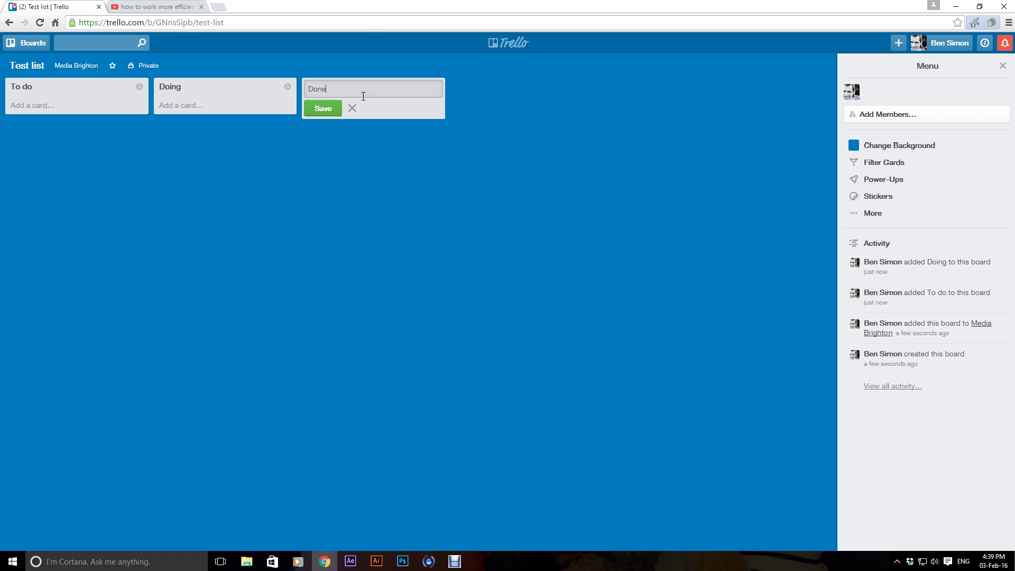
pyautogui.write('one')
pyautogui.click(323, 108)
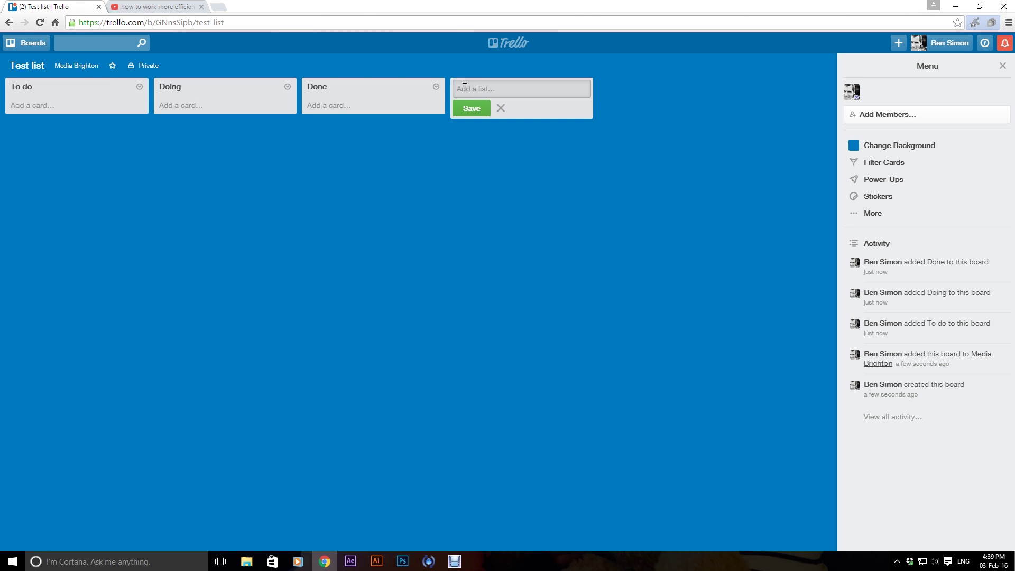
# Add the In Review and Approved lists after Done.
pyautogui.write('Review')
pyautogui.press('Home')
pyautogui.write('In')
pyautogui.click(471, 107)
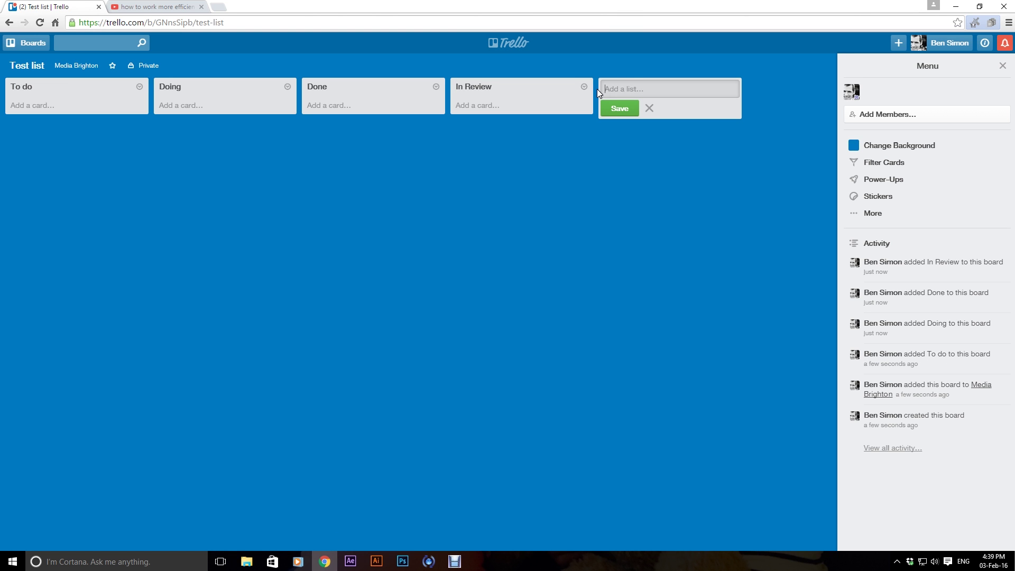
pyautogui.write('Approved')
pyautogui.press('Return')
pyautogui.moveTo(671, 87)
pyautogui.mouseDown()
pyautogui.moveTo(577, 104)
pyautogui.moveTo(720, 86)
pyautogui.moveTo(661, 87)
pyautogui.mouseUp()
pyautogui.moveTo(339, 544); pyautogui.dragTo(204, 535)
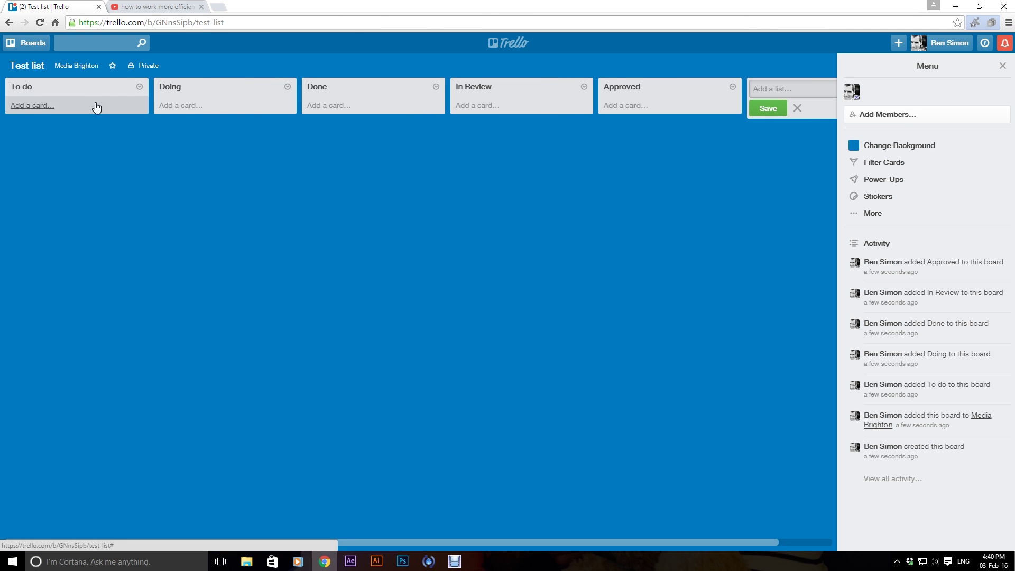
# Add a 'Task 1' card under To do, then open and close its details.
pyautogui.click(37, 106)
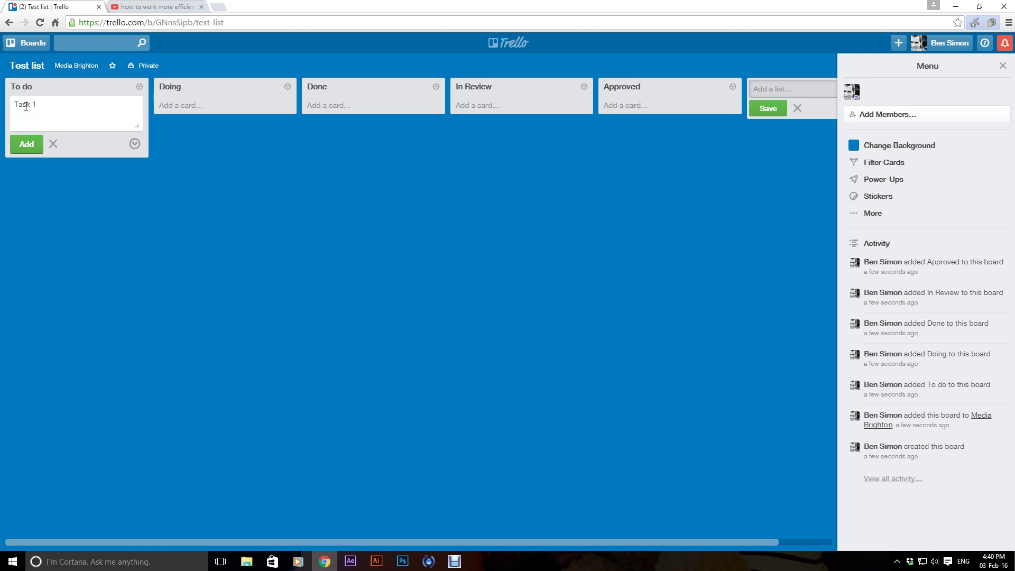
pyautogui.click(26, 143)
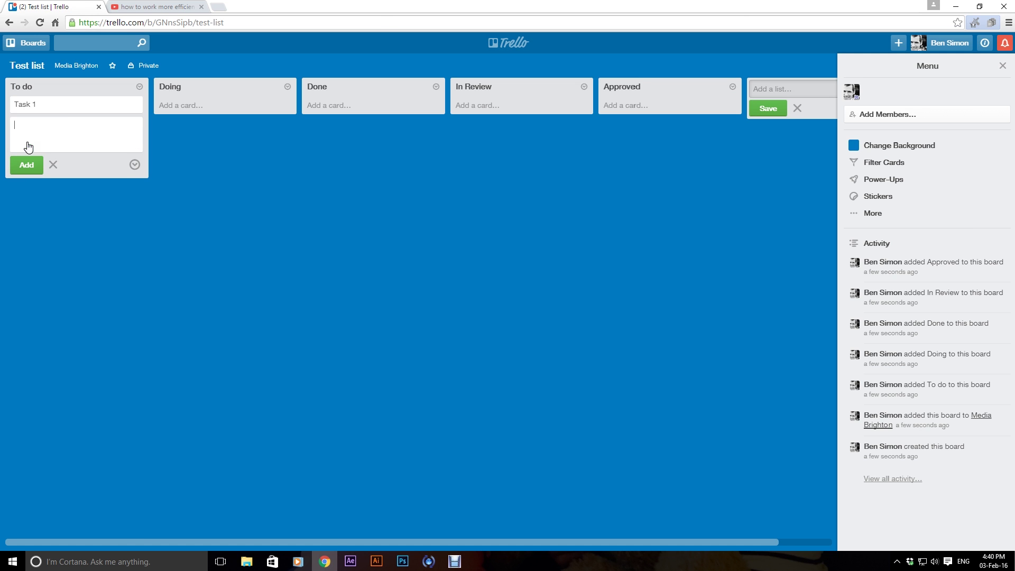
pyautogui.click(45, 106)
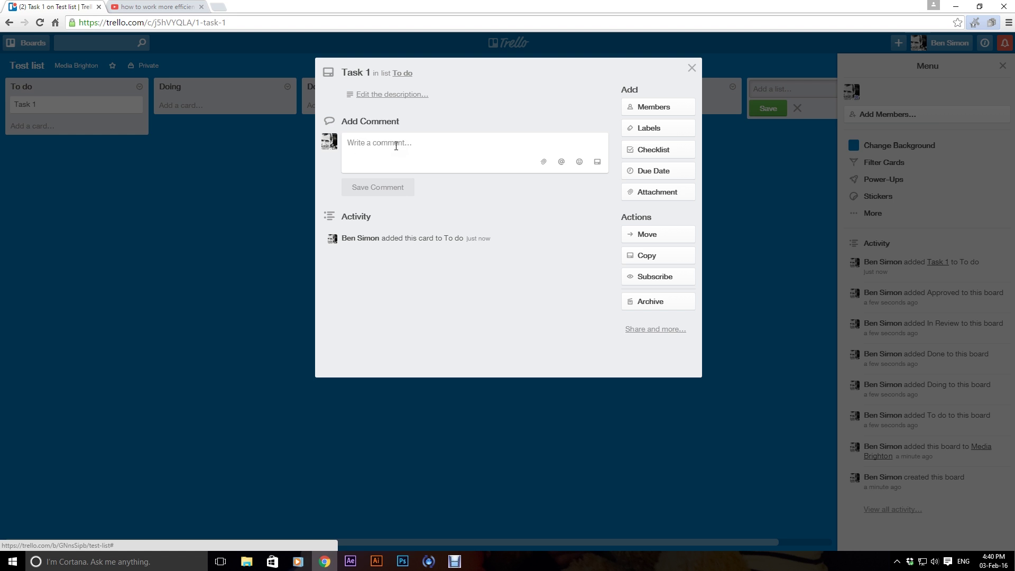
pyautogui.click(946, 119)
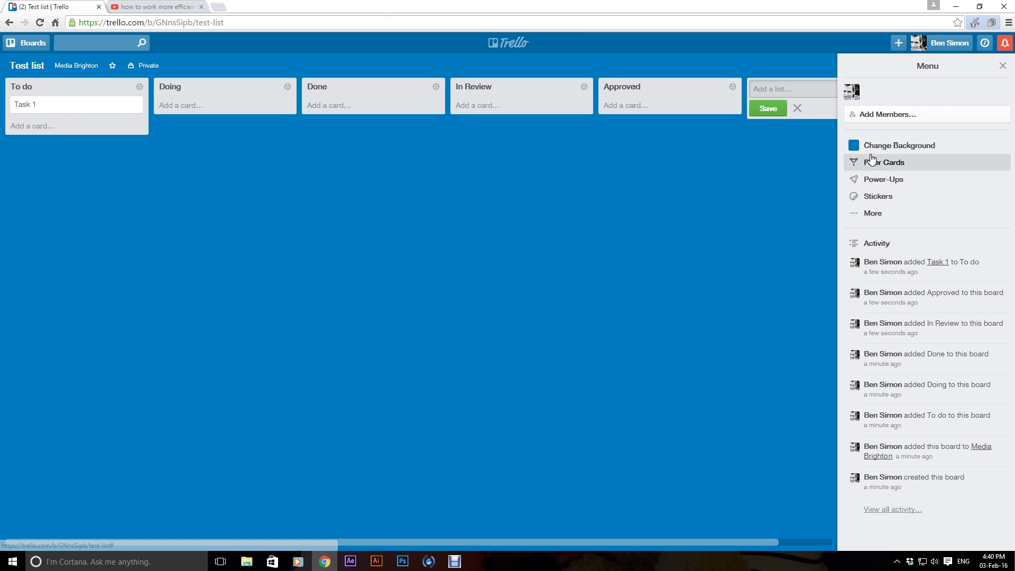
# Find and add the new member to the board, then drop their avatar onto Task 1.
pyautogui.click(900, 118)
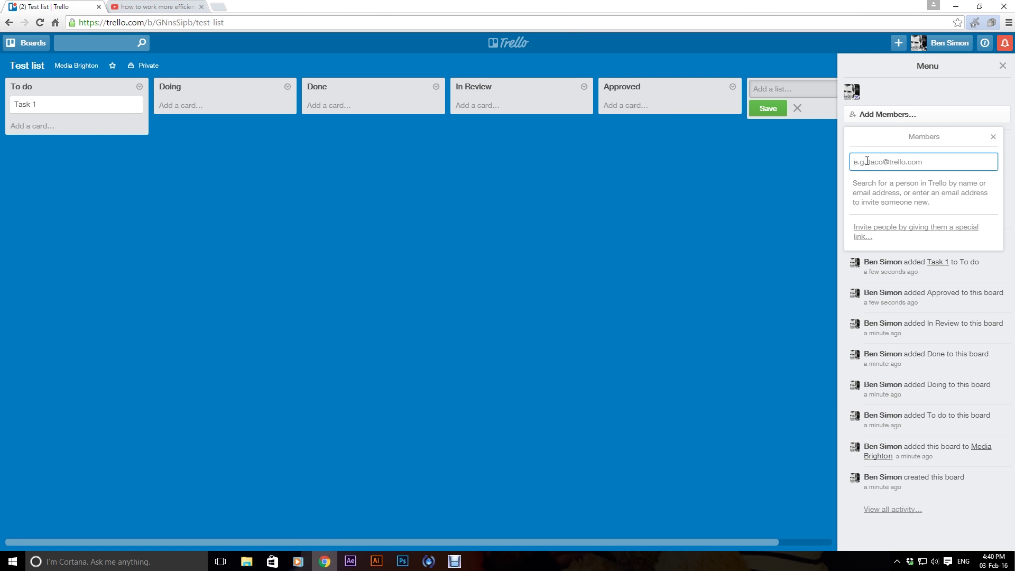
pyautogui.write('annelies')
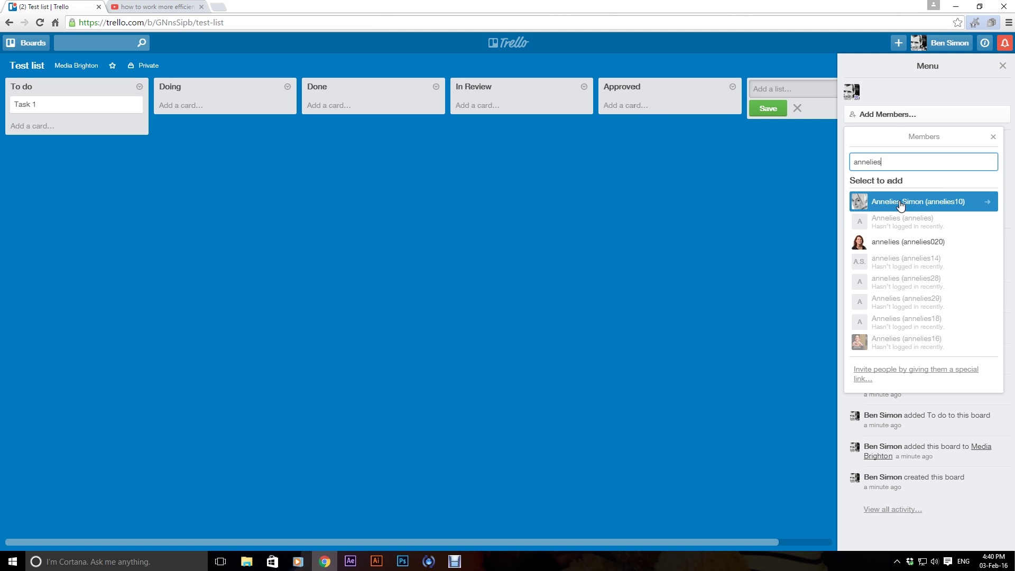
pyautogui.click(901, 202)
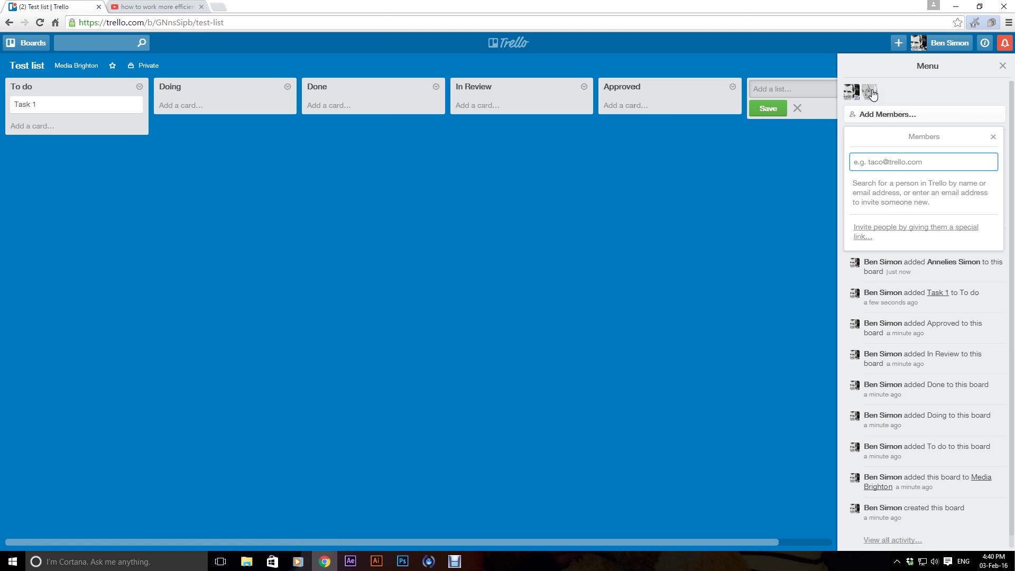
pyautogui.moveTo(871, 94); pyautogui.dragTo(129, 116)
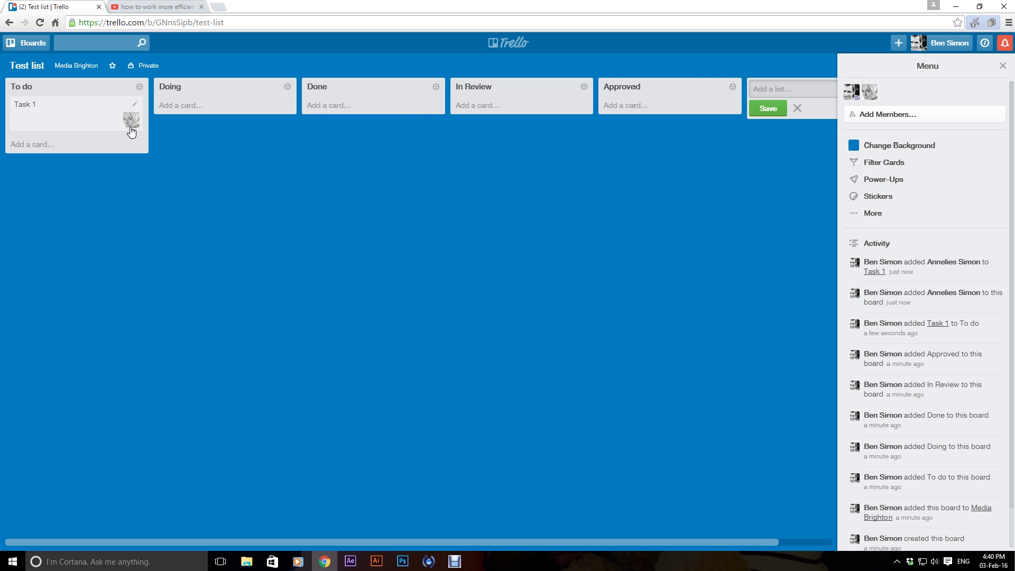
# Apply the red label to the Task 1 card from its details.
pyautogui.click(35, 107)
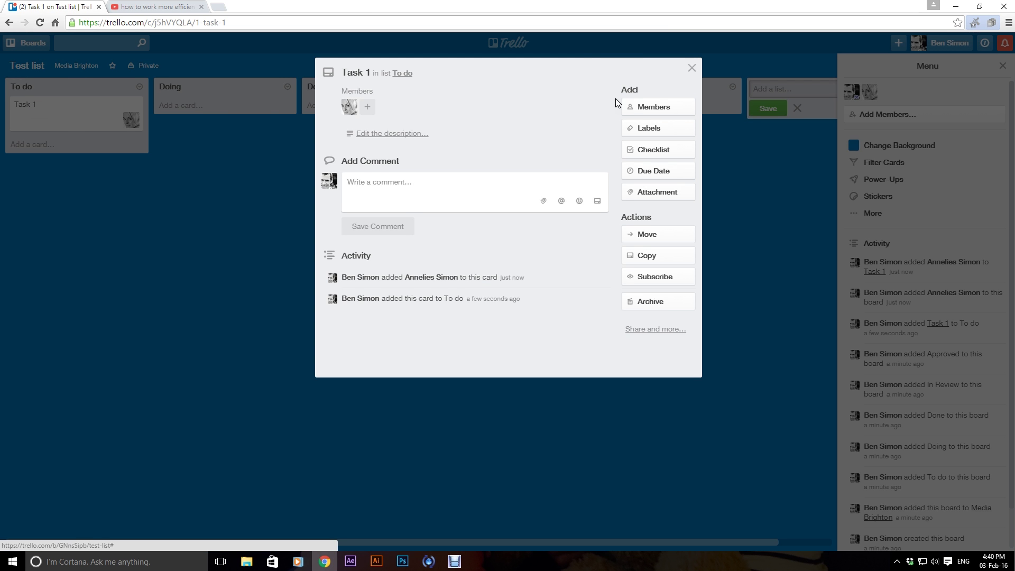
pyautogui.click(661, 129)
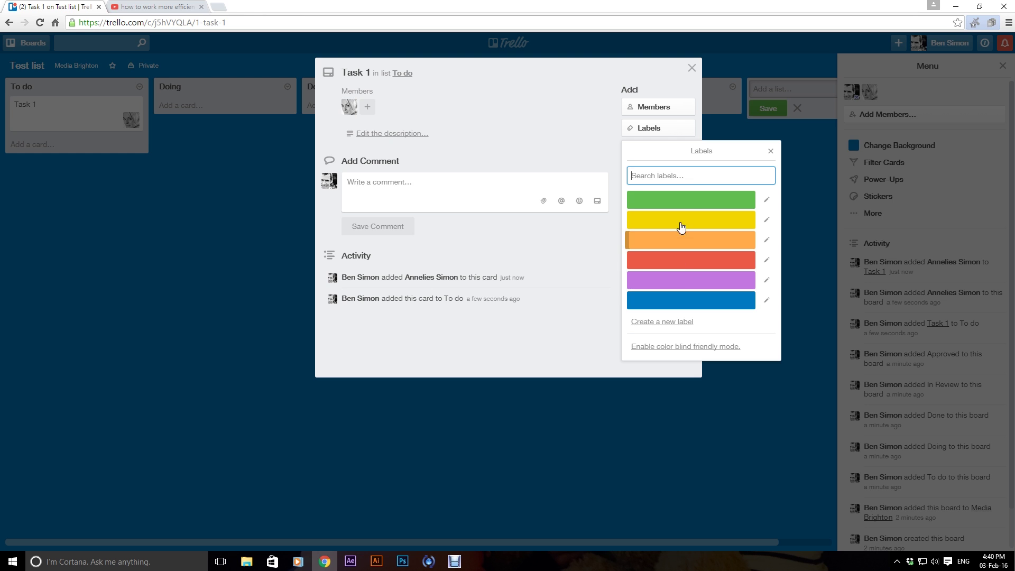
pyautogui.click(695, 264)
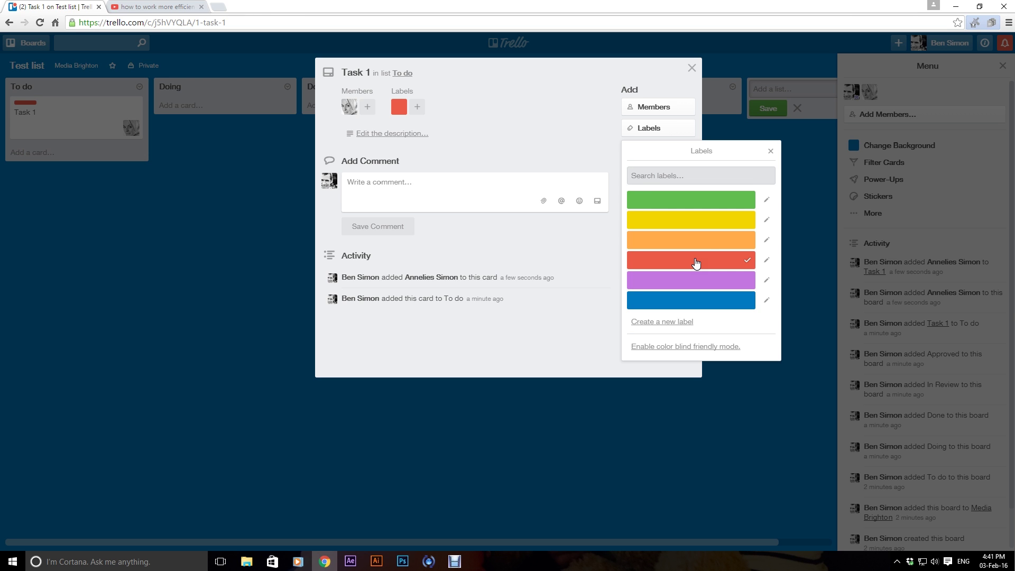
pyautogui.click(771, 152)
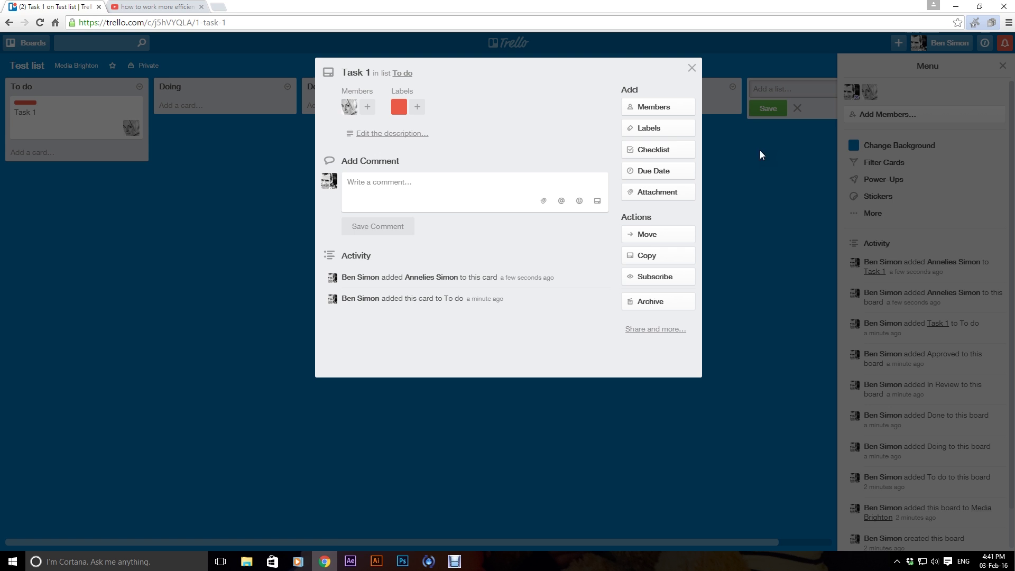
# Attach the concert photo from Downloads to Task 1 as its cover, then close the card.
pyautogui.click(655, 193)
pyautogui.click(647, 233)
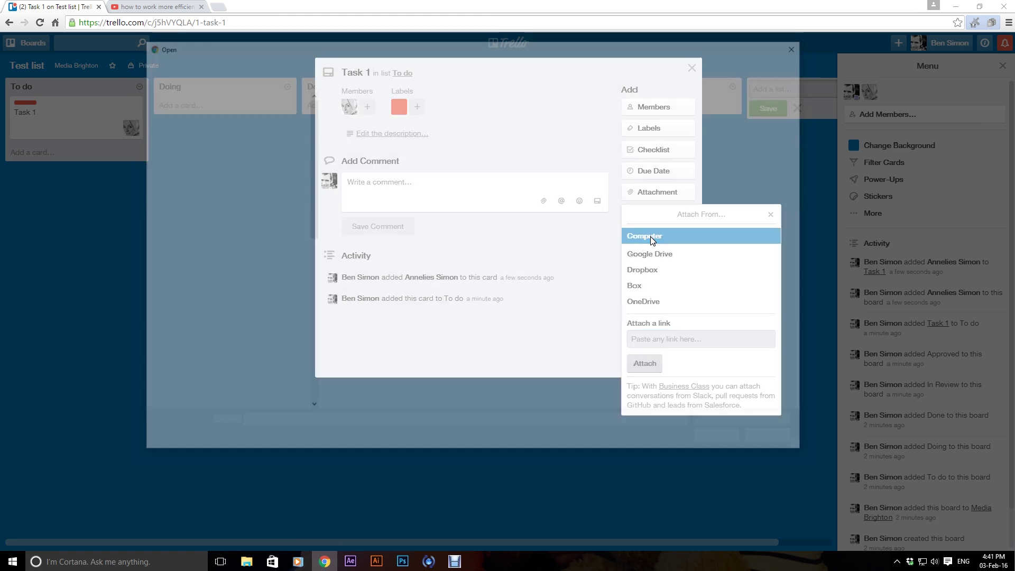
pyautogui.moveTo(804, 106); pyautogui.dragTo(808, 134)
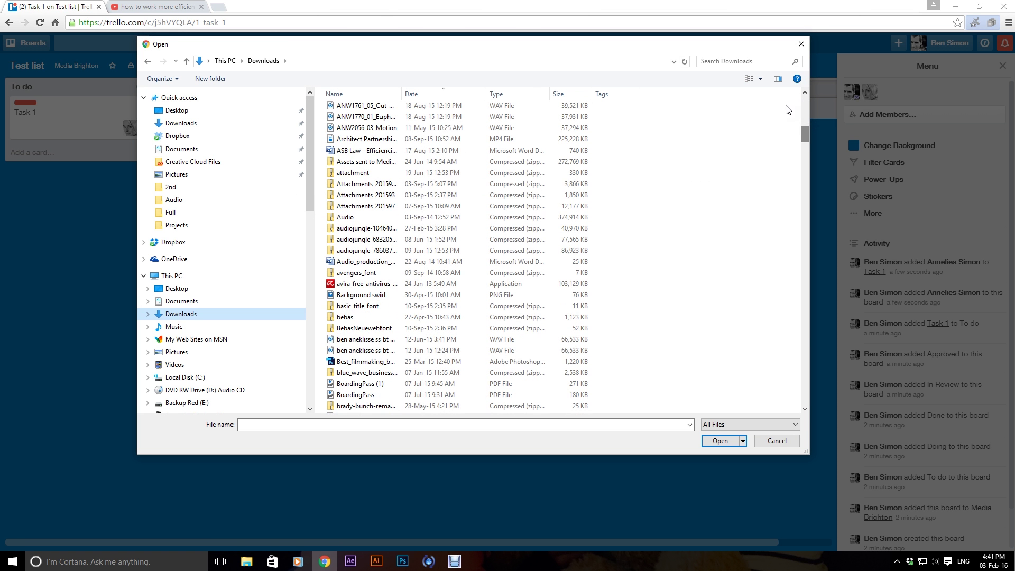
pyautogui.click(760, 79)
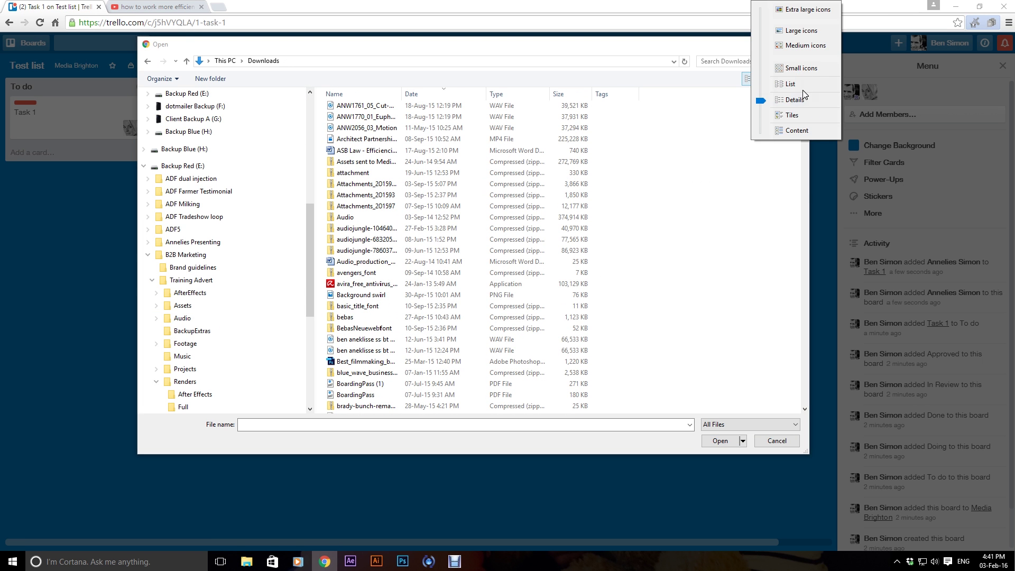
pyautogui.click(798, 47)
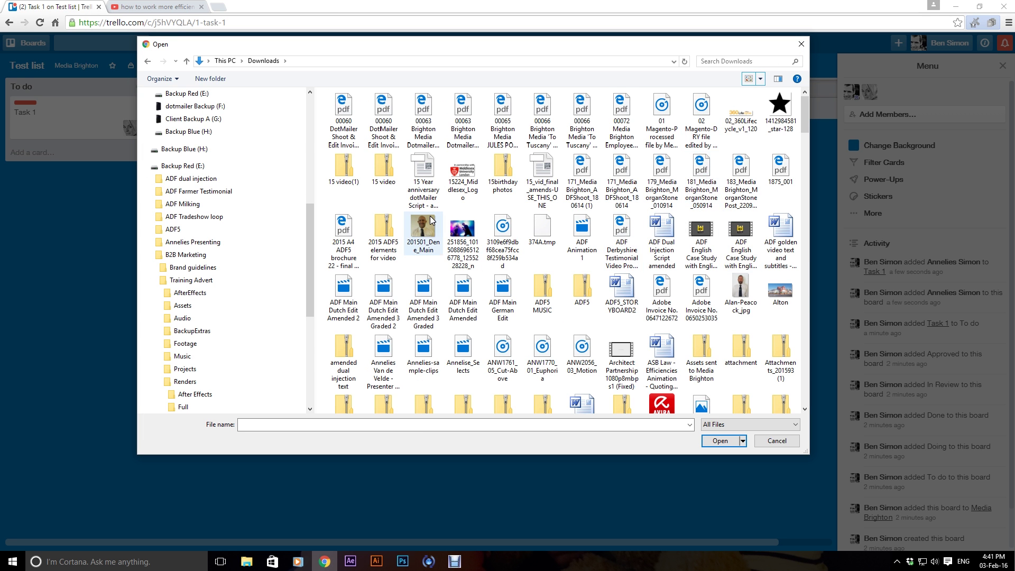
pyautogui.click(462, 232)
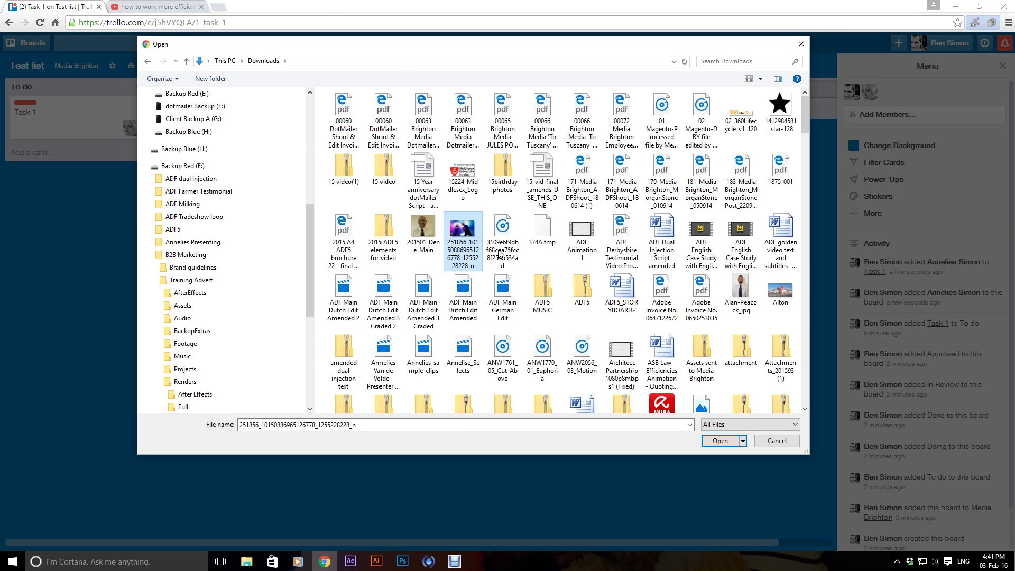
pyautogui.click(720, 441)
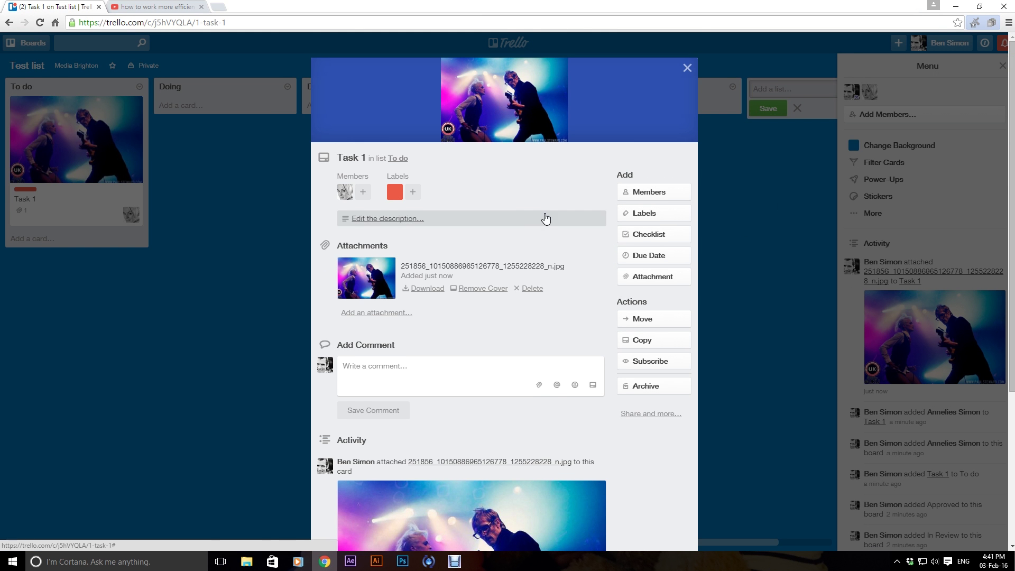
pyautogui.scroll(-5, 546, 218)
pyautogui.scroll(5, 569, 296)
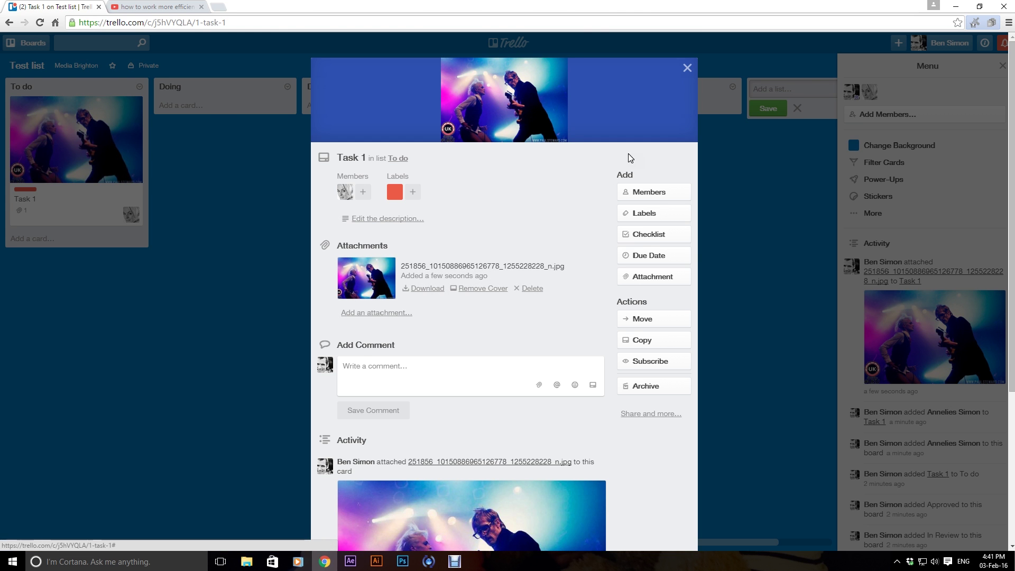
pyautogui.click(687, 67)
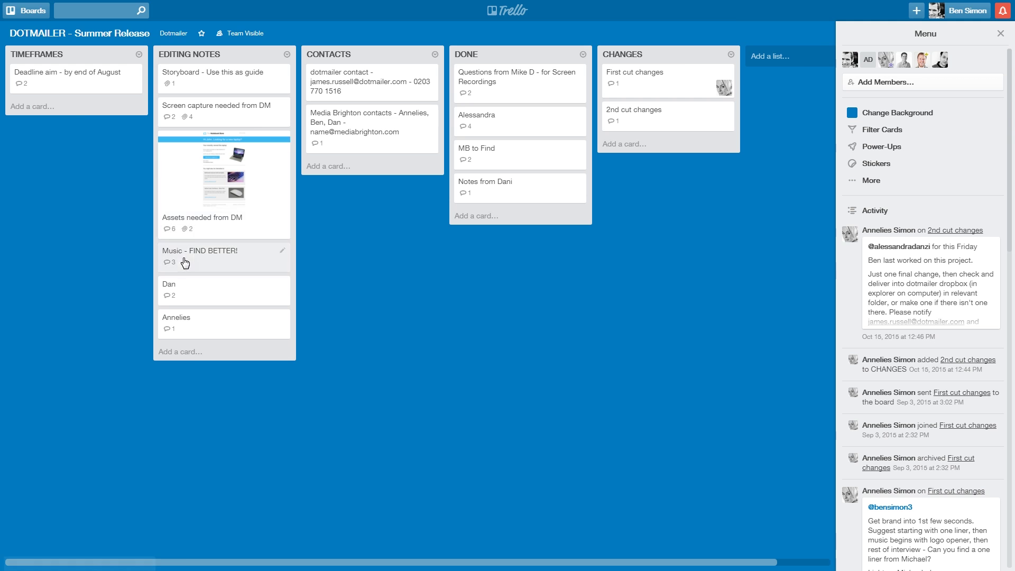
pyautogui.click(257, 139)
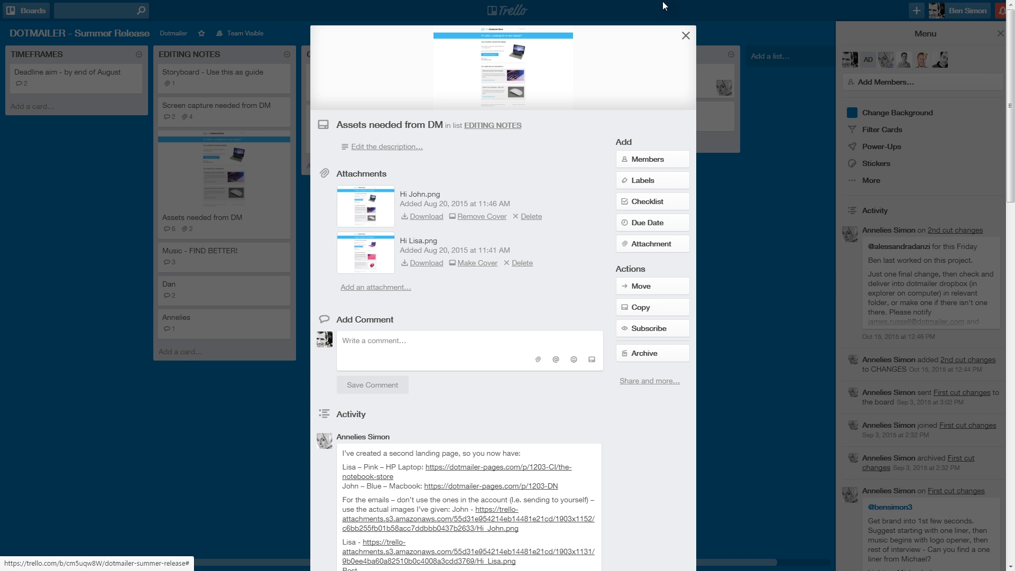
pyautogui.press('Escape')
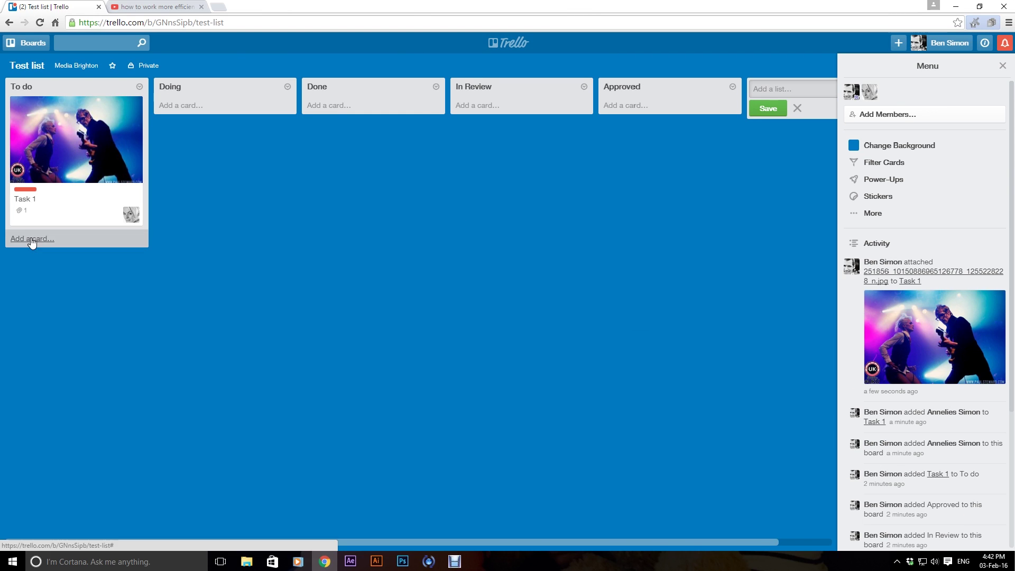
# Add a 'Task 2' card to the To do list.
pyautogui.click(31, 239)
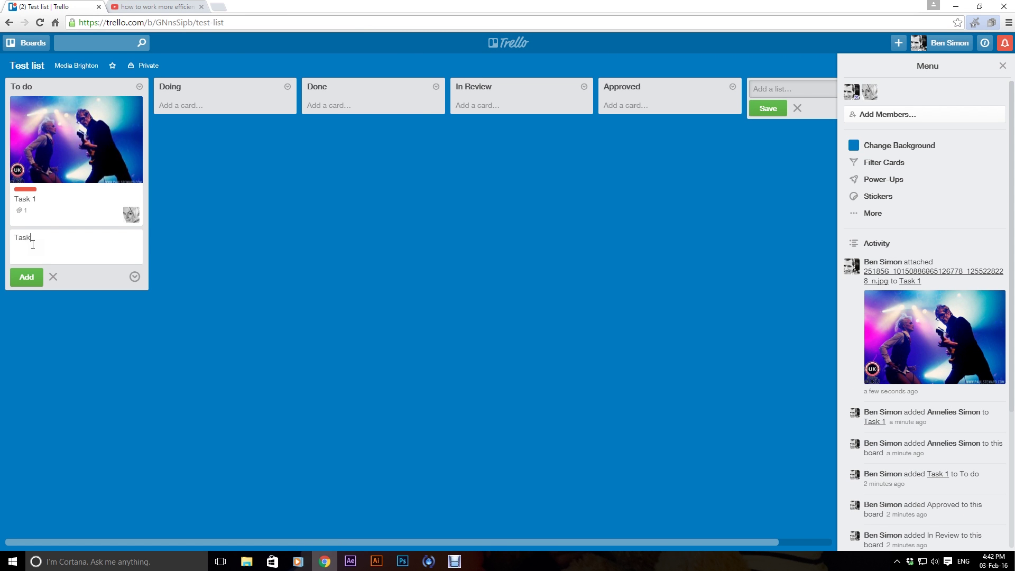
pyautogui.write('Task 2')
pyautogui.click(29, 276)
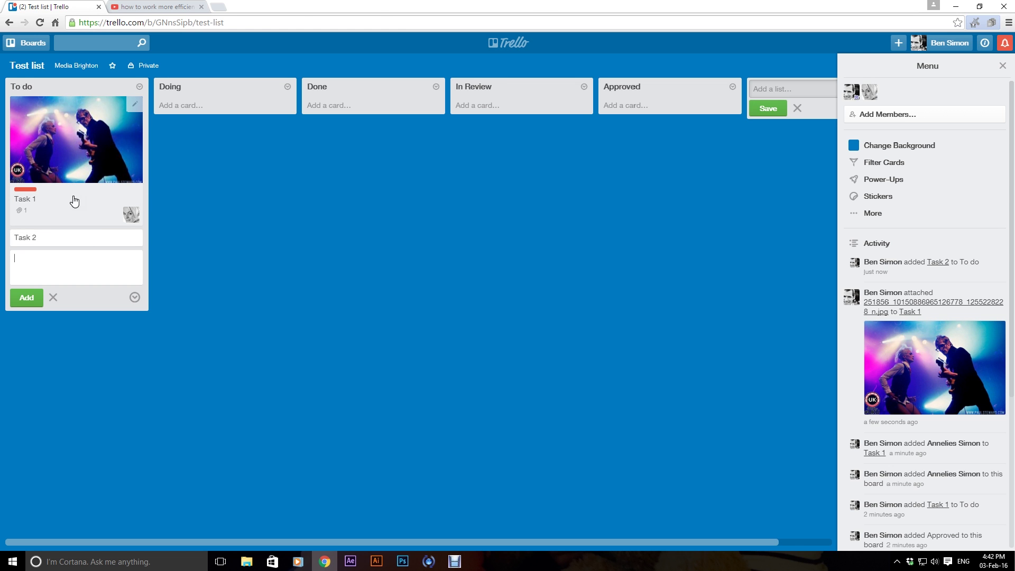
# Move the Task 1 card from To do over to the In Review list.
pyautogui.click(50, 206)
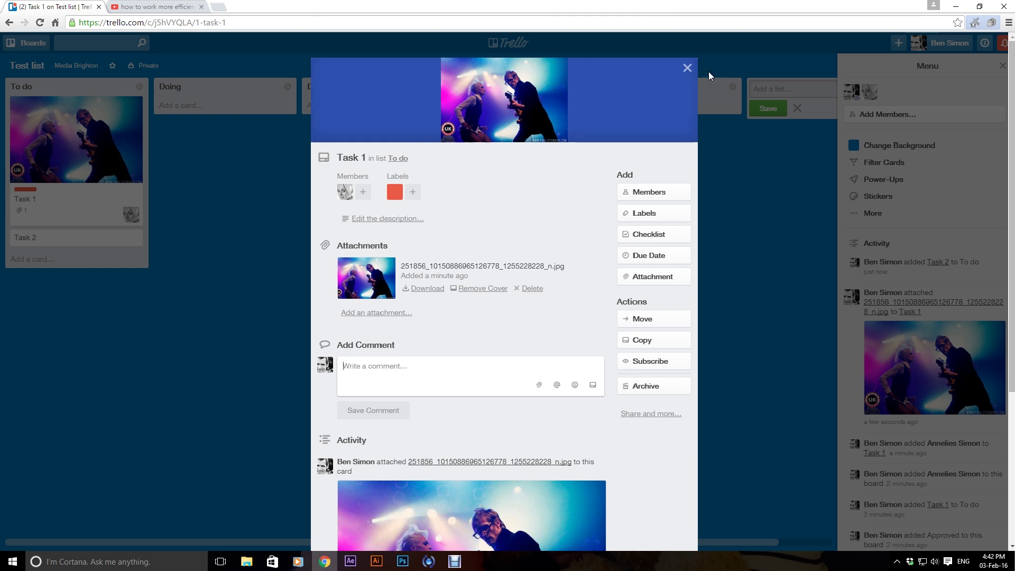
pyautogui.click(687, 69)
pyautogui.moveTo(62, 199); pyautogui.dragTo(519, 198)
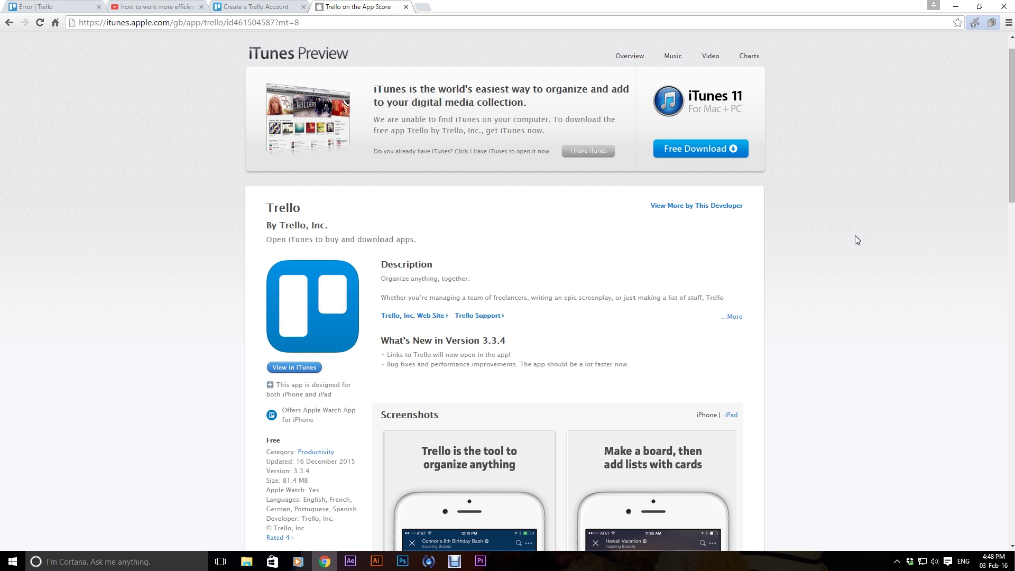
# Scroll the Trello iTunes Preview page down to its iPhone screenshots.
pyautogui.scroll(-1, 867, 253)
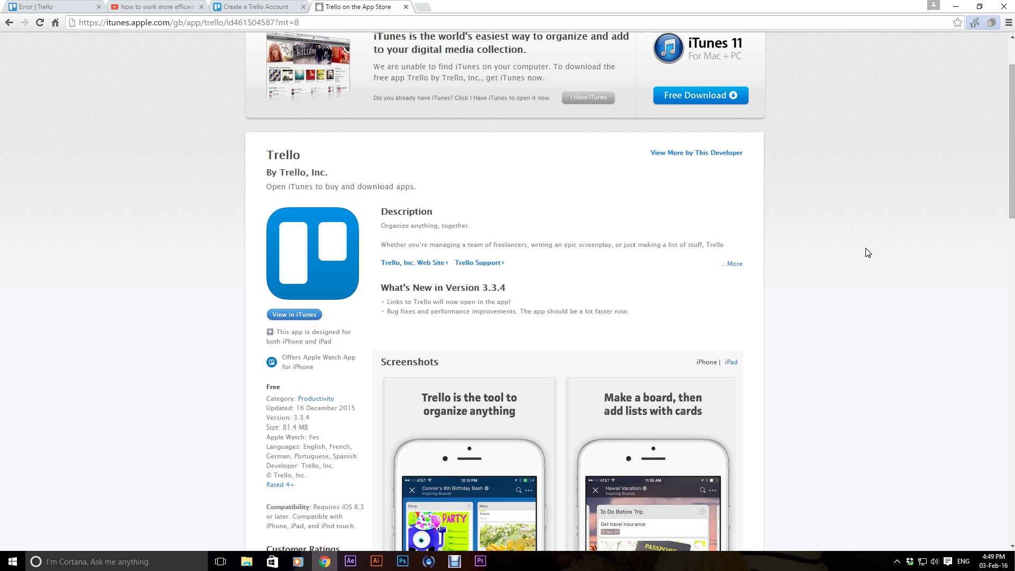
pyautogui.scroll(-2, 867, 252)
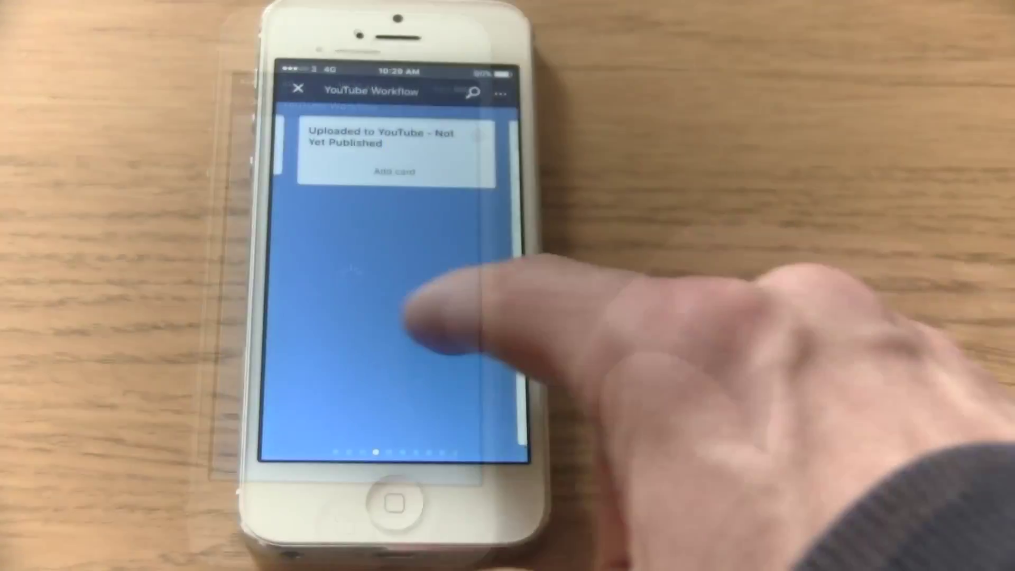
# Swipe across the YouTube Workflow board to bring up the Published on Youtube list.
pyautogui.moveTo(476, 296); pyautogui.dragTo(412, 306)
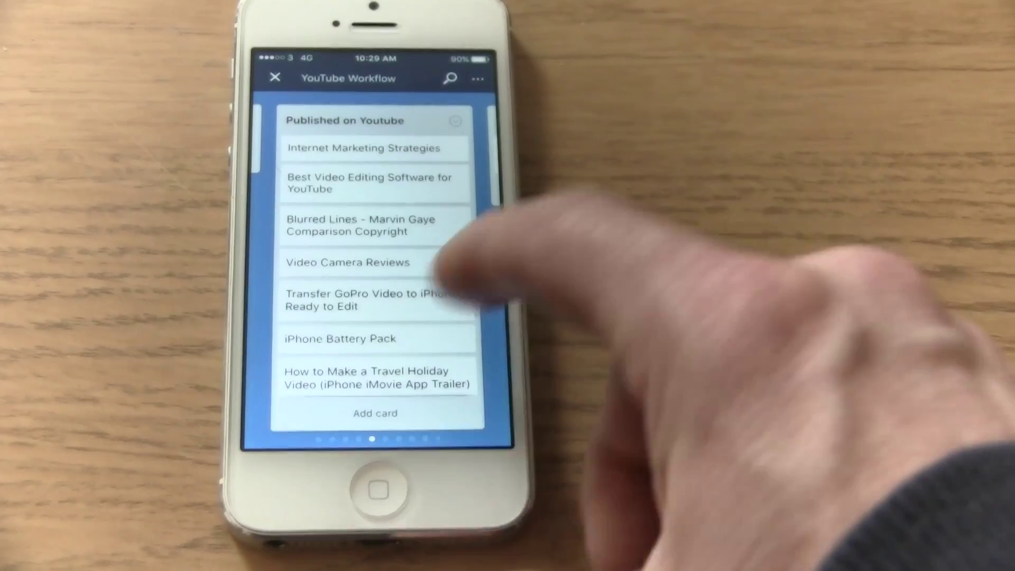
pyautogui.moveTo(476, 227); pyautogui.dragTo(365, 304)
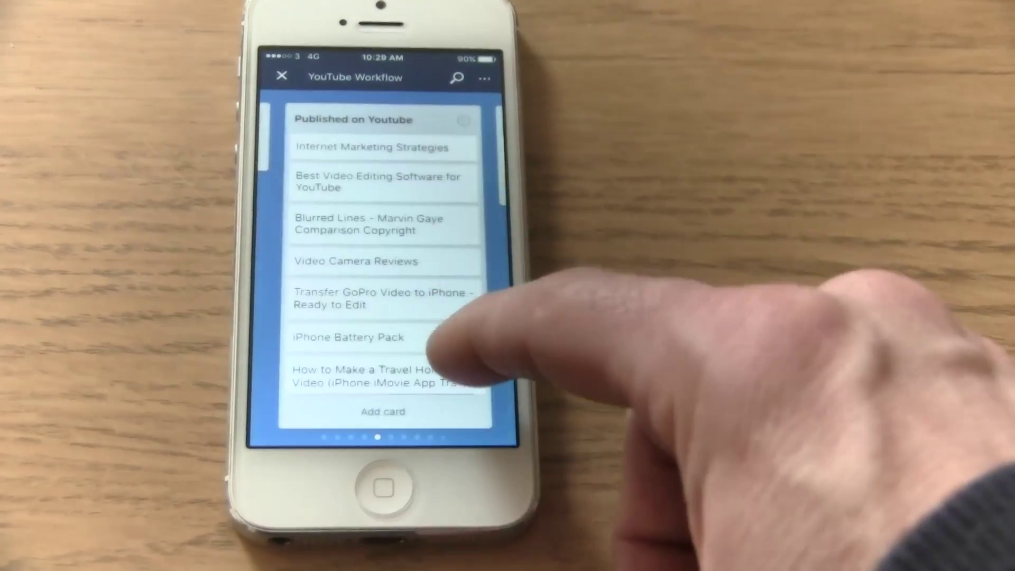
pyautogui.moveTo(391, 343)
pyautogui.mouseDown()
pyautogui.moveTo(430, 169)
pyautogui.moveTo(403, 351)
pyautogui.mouseUp()
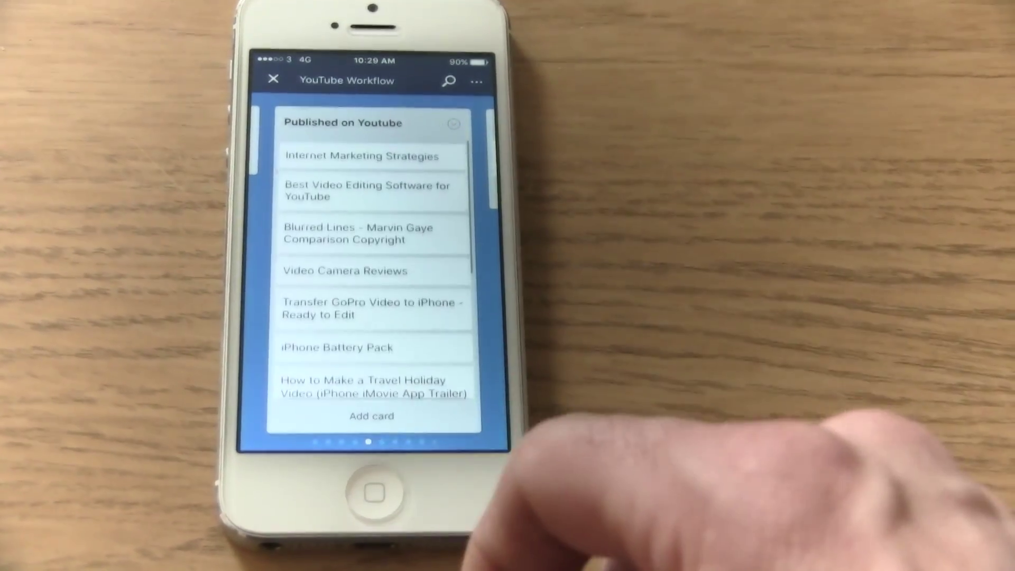